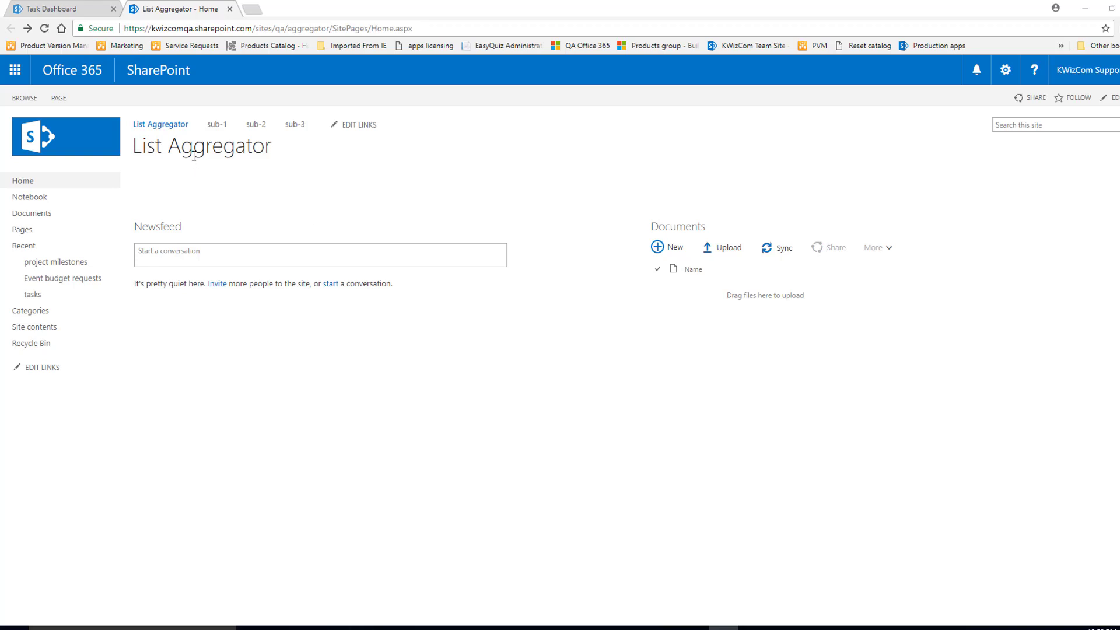
Open the sub-1 site and view its team tasks and project milestones lists.
{"action": "left_click", "coordinate": [215, 125]}
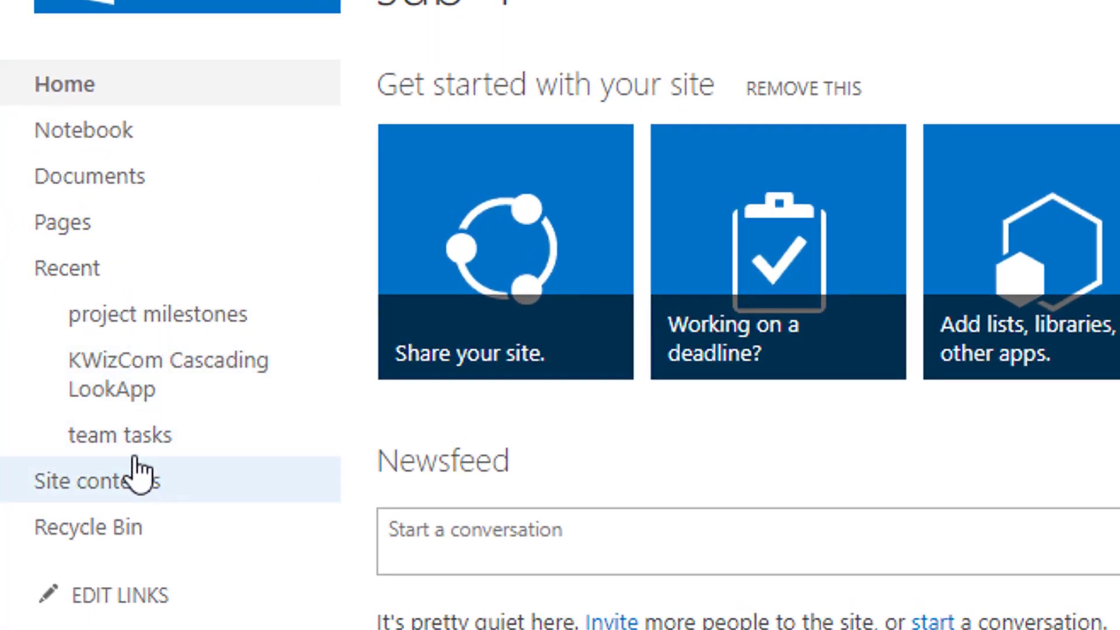
{"action": "left_click", "coordinate": [134, 435]}
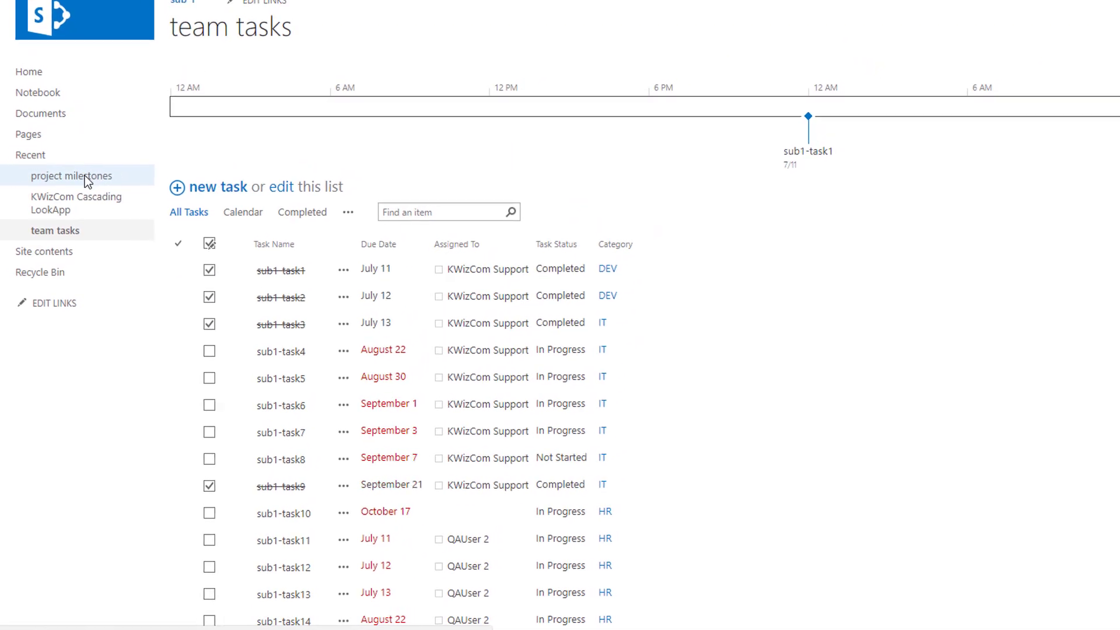
{"action": "left_click", "coordinate": [85, 178]}
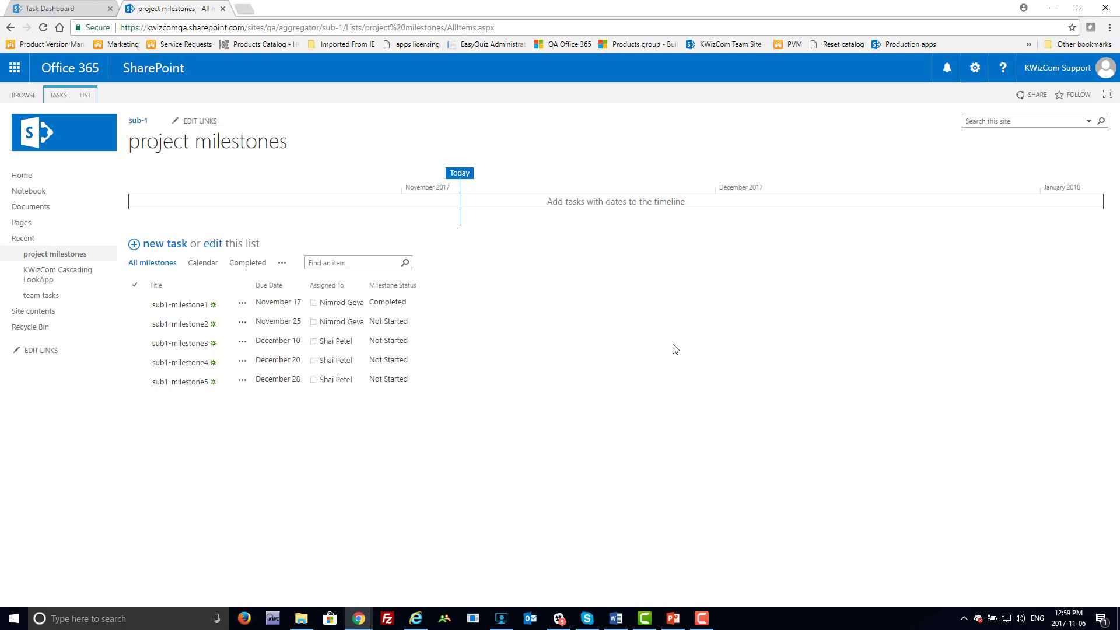
Return to the Task Dashboard page and add a List aggregator web part in column one.
{"action": "left_click", "coordinate": [57, 8]}
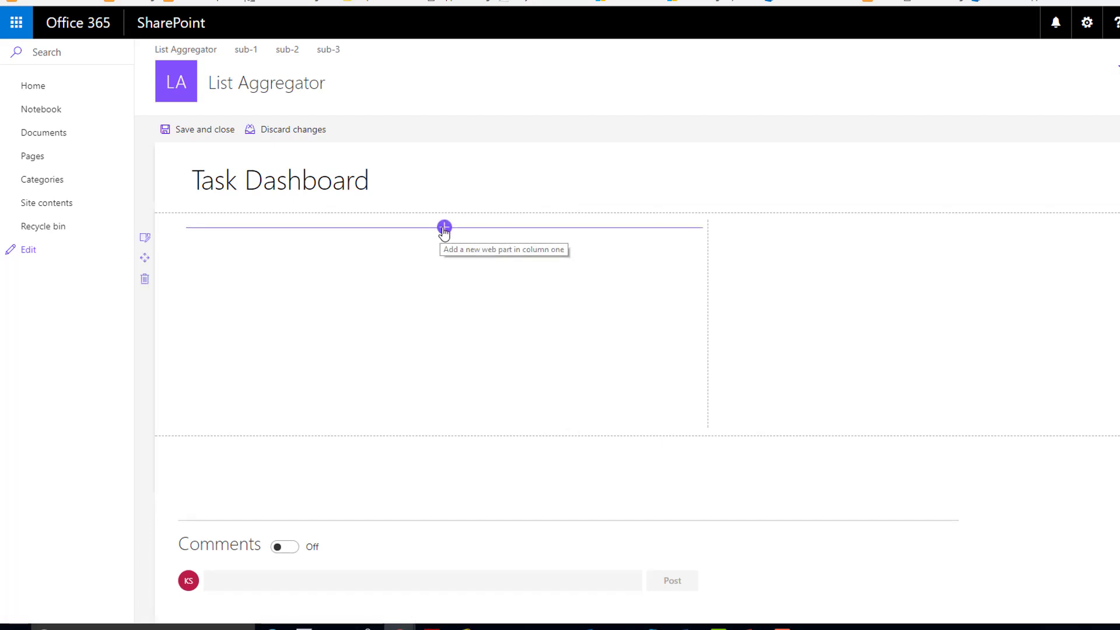
{"action": "left_click", "coordinate": [444, 228]}
{"action": "scroll", "coordinate": [445, 365], "scroll_direction": "down", "scroll_amount": 1}
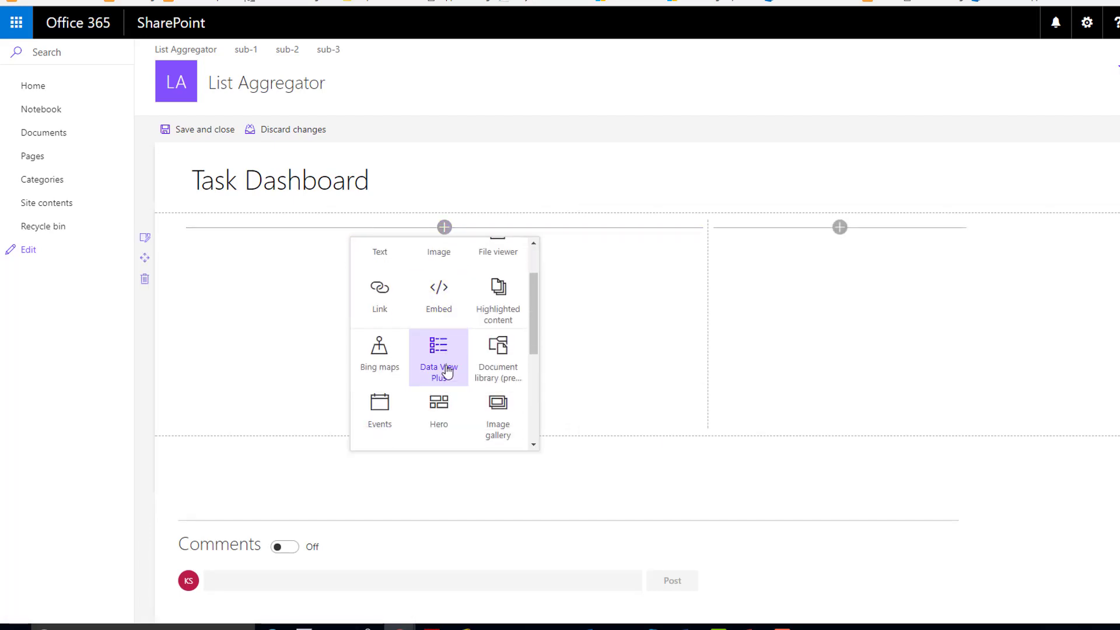
{"action": "scroll", "coordinate": [452, 364], "scroll_direction": "down", "scroll_amount": 2}
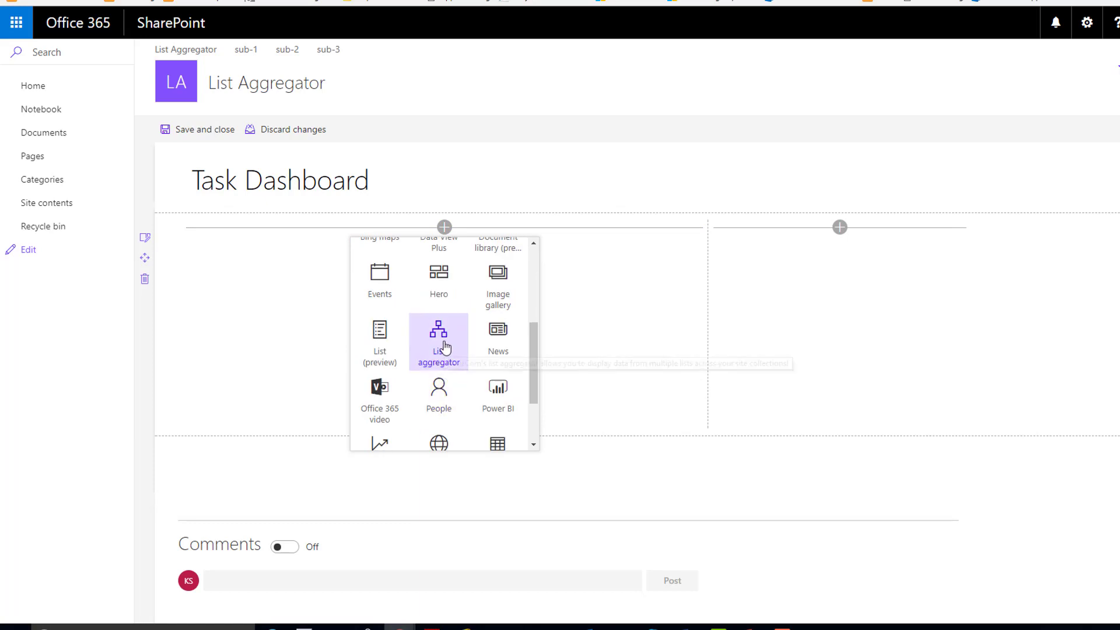
{"action": "left_click", "coordinate": [440, 348]}
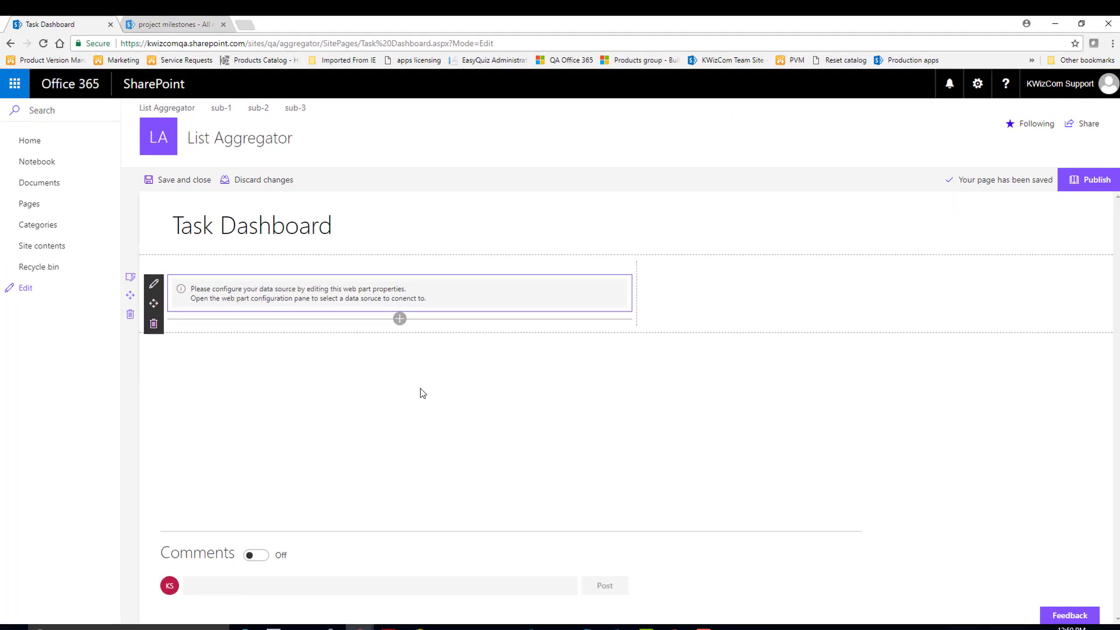
Configure the List aggregator to use the tasks list with the All Tasks view as its query definition.
{"action": "left_click", "coordinate": [153, 283]}
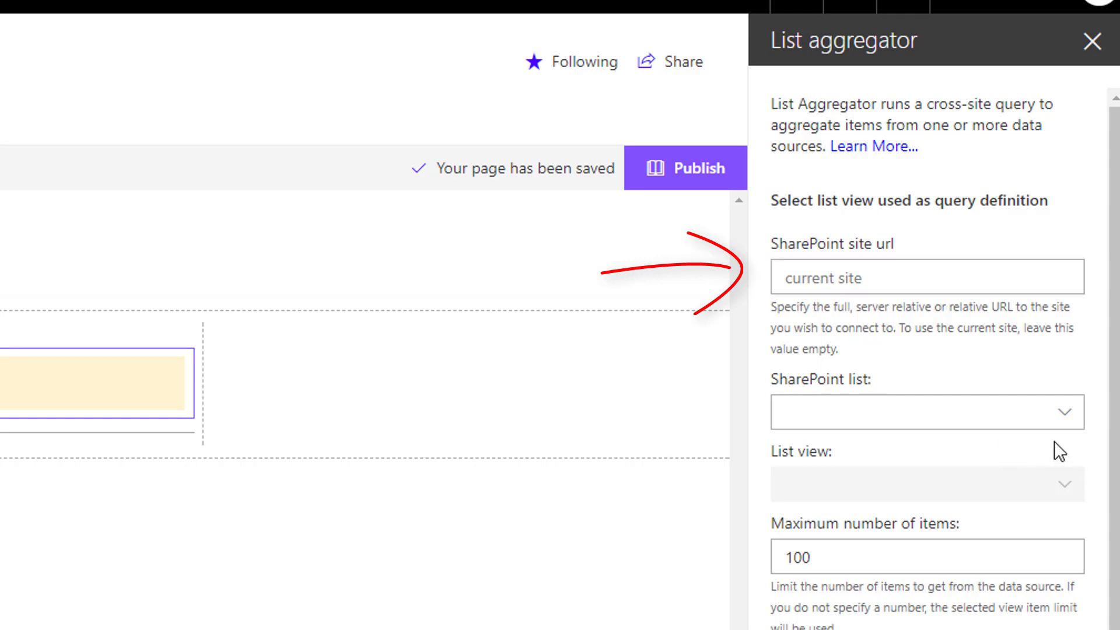
{"action": "left_click", "coordinate": [1064, 417]}
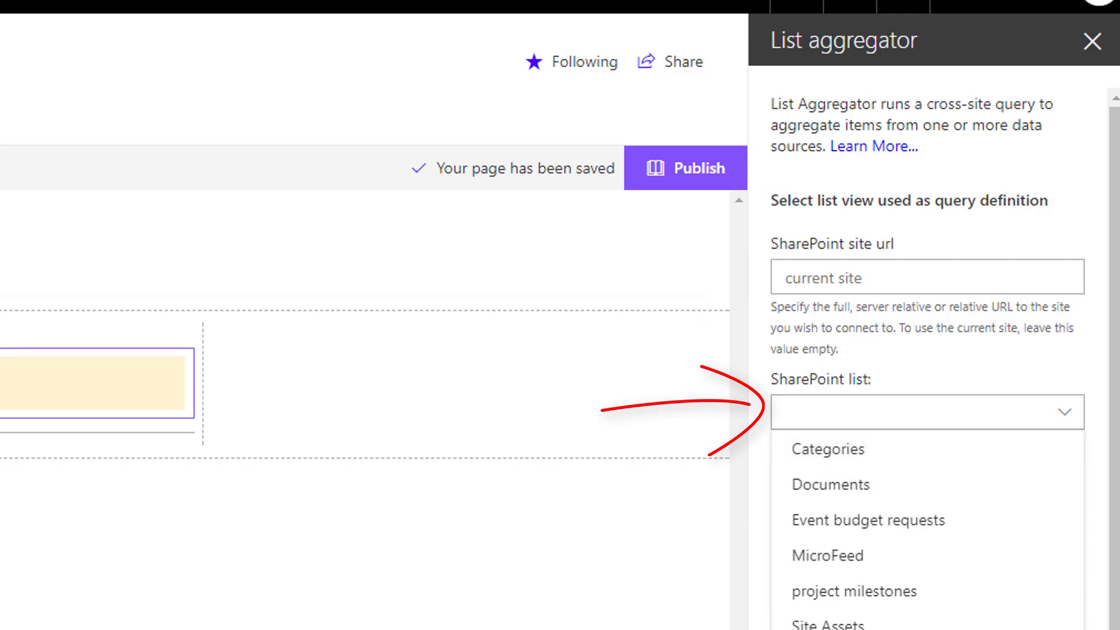
{"action": "left_click", "coordinate": [929, 628]}
{"action": "left_click", "coordinate": [931, 489]}
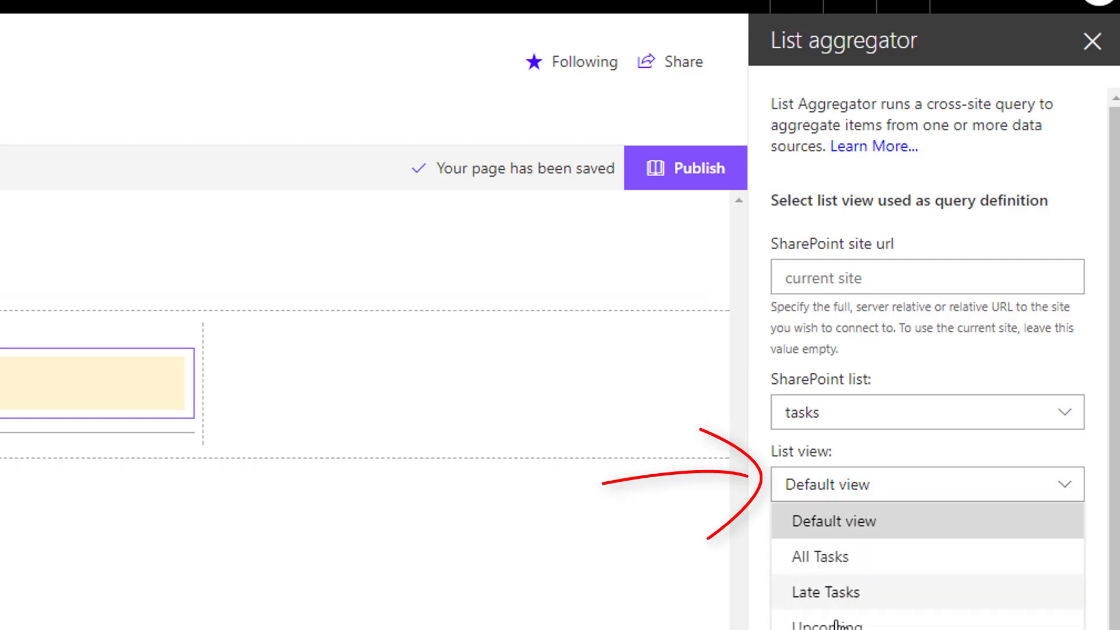
{"action": "left_click", "coordinate": [838, 569]}
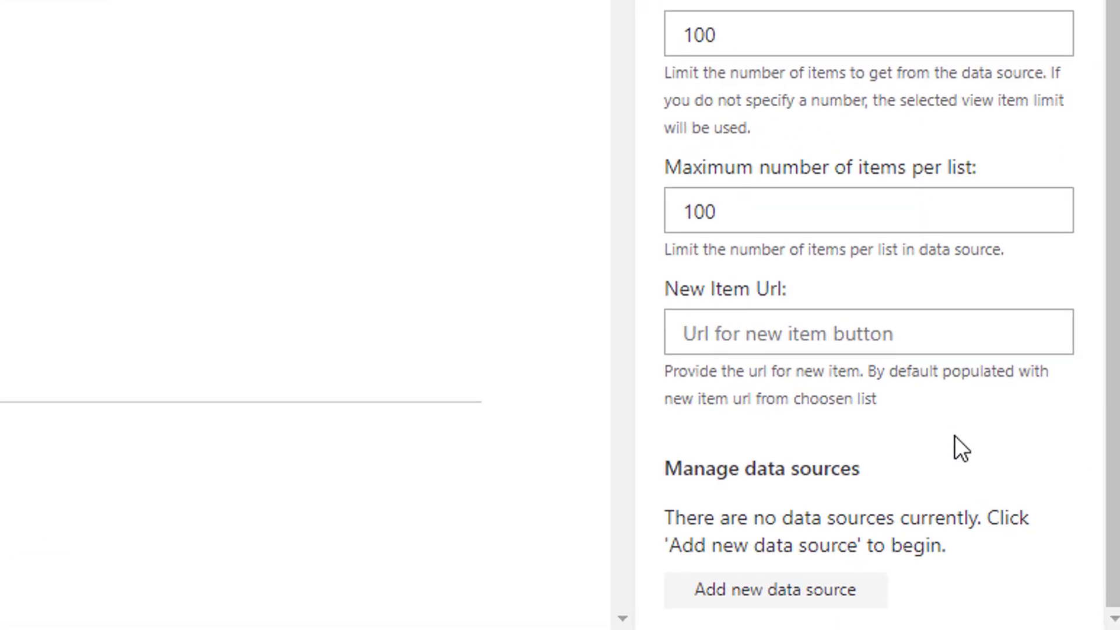
Add a new data source with the friendly name "Project tasks".
{"action": "left_click", "coordinate": [824, 600]}
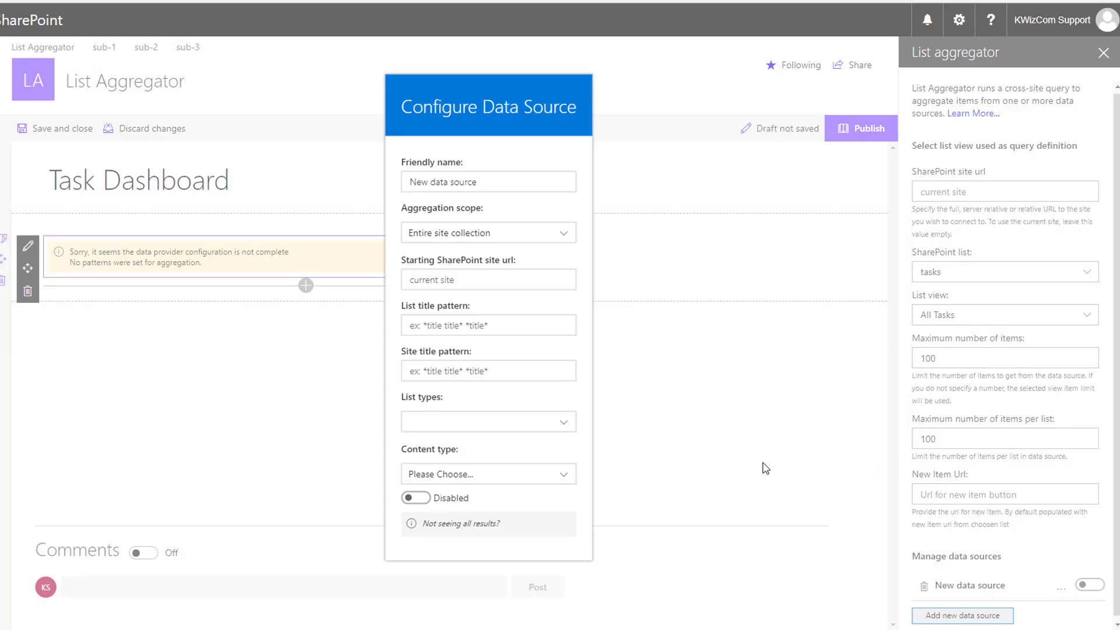
{"action": "left_click_drag", "start_coordinate": [527, 150], "coordinate": [430, 149]}
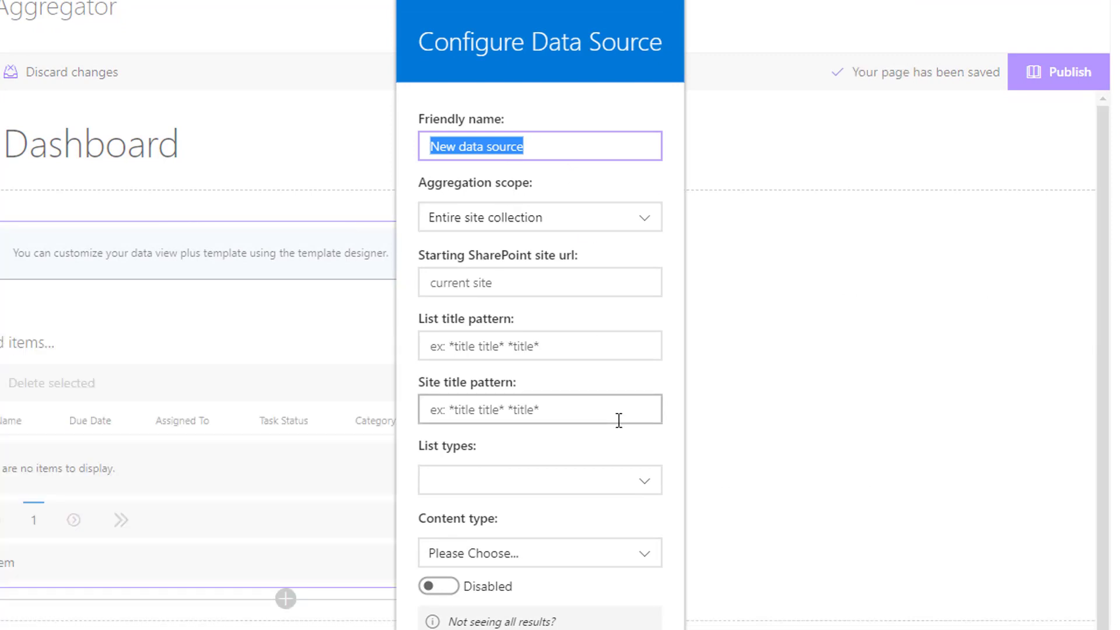
{"action": "type", "text": "Project"}
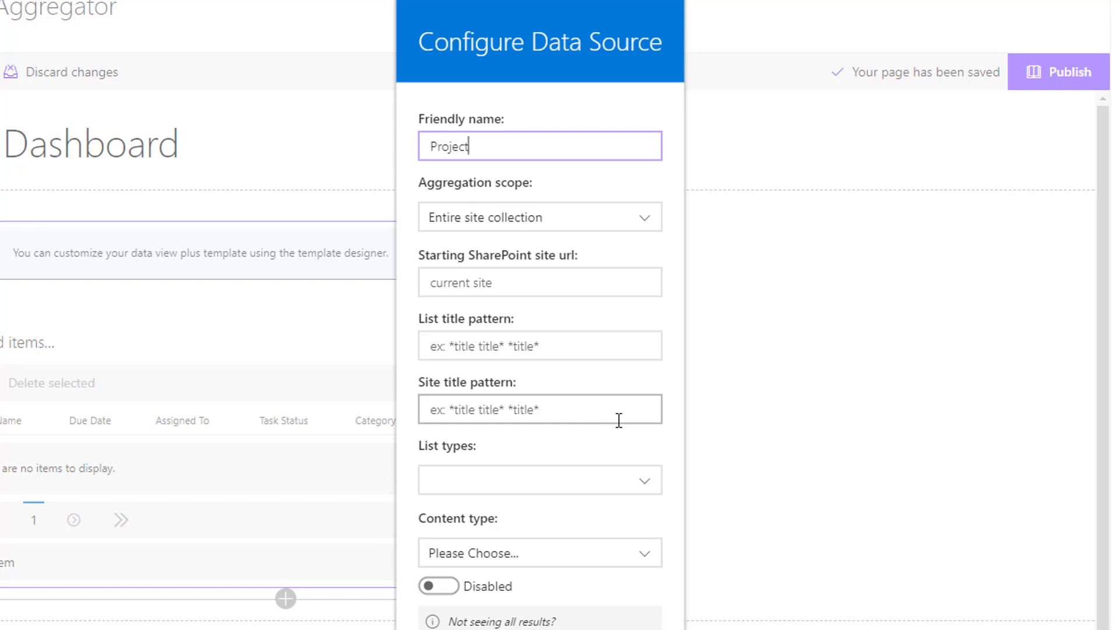
{"action": "type", "text": " tasks"}
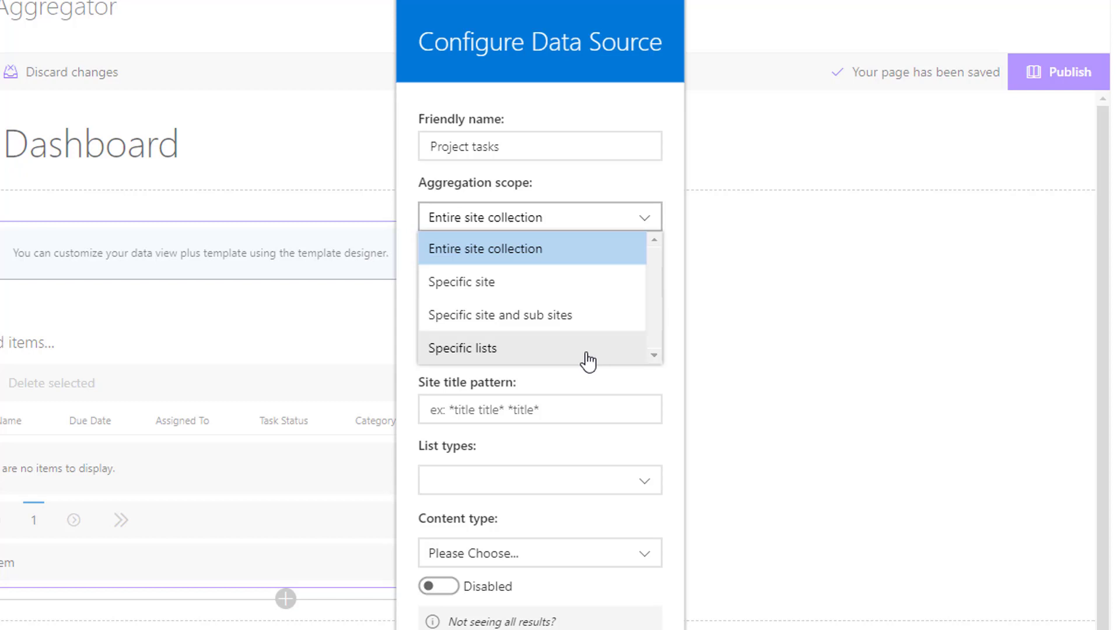
{"action": "left_click", "coordinate": [447, 320]}
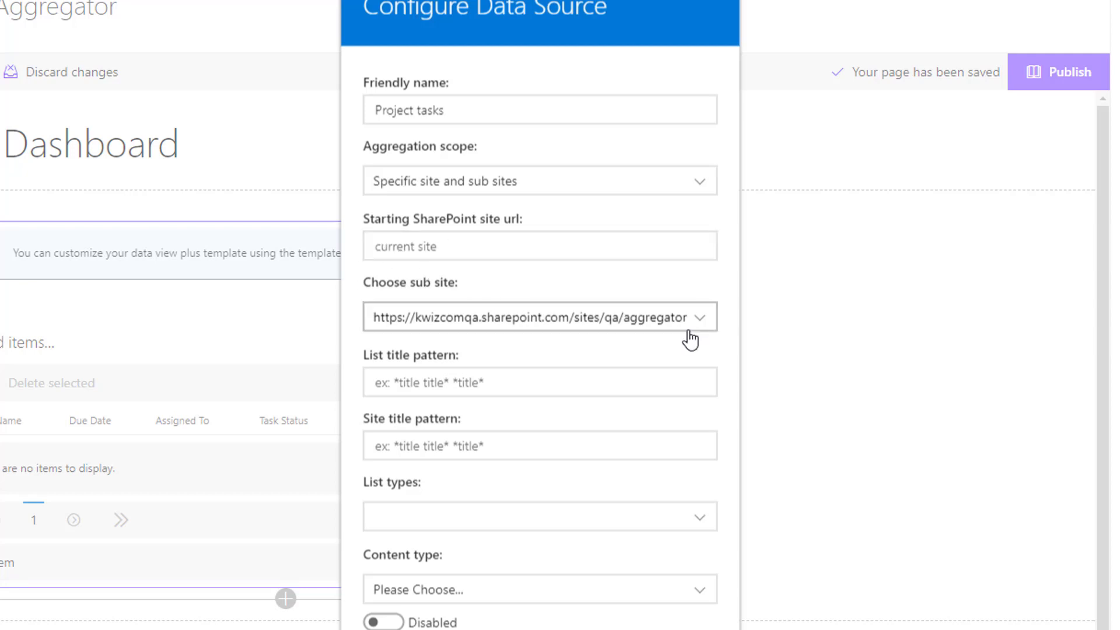
{"action": "left_click", "coordinate": [706, 325]}
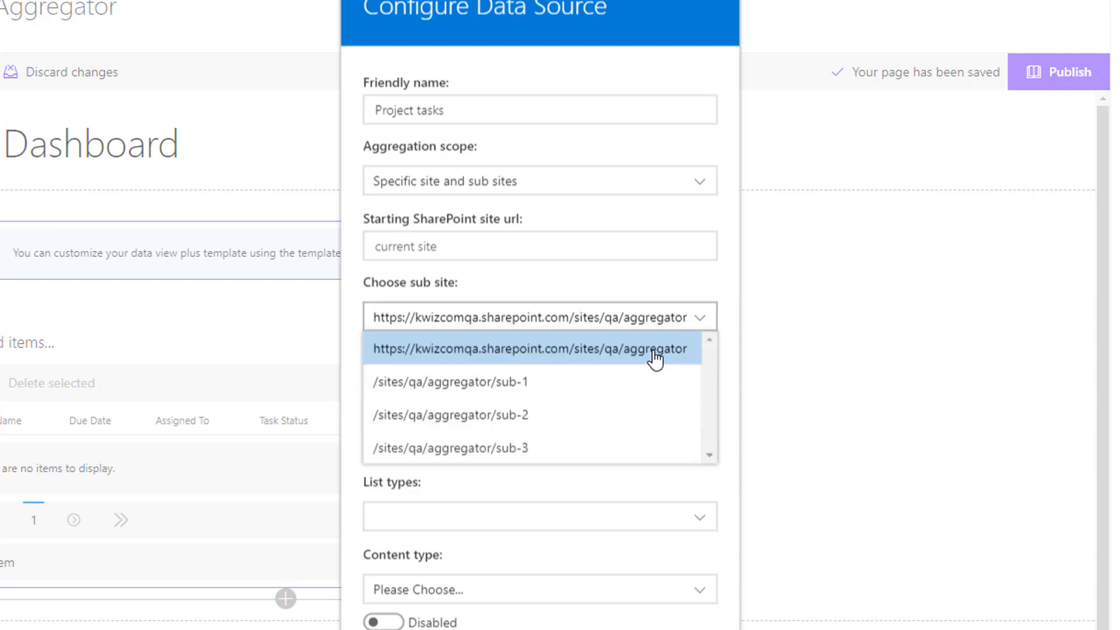
{"action": "left_click", "coordinate": [633, 357]}
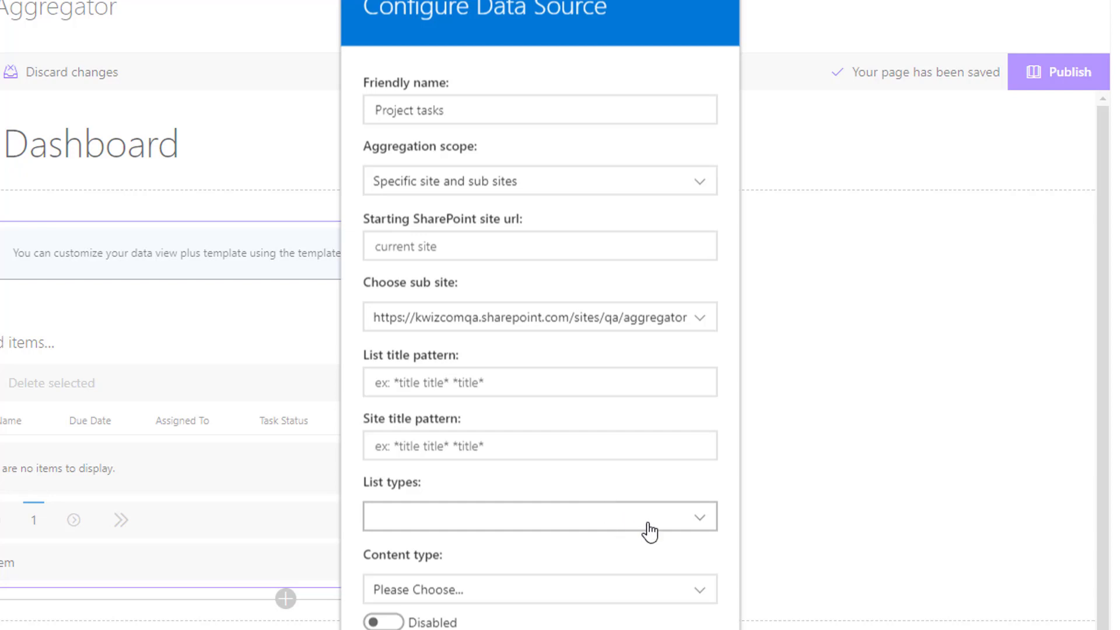
Restrict the data source's list types to Tasks.
{"action": "left_click_drag", "start_coordinate": [431, 491], "coordinate": [365, 491]}
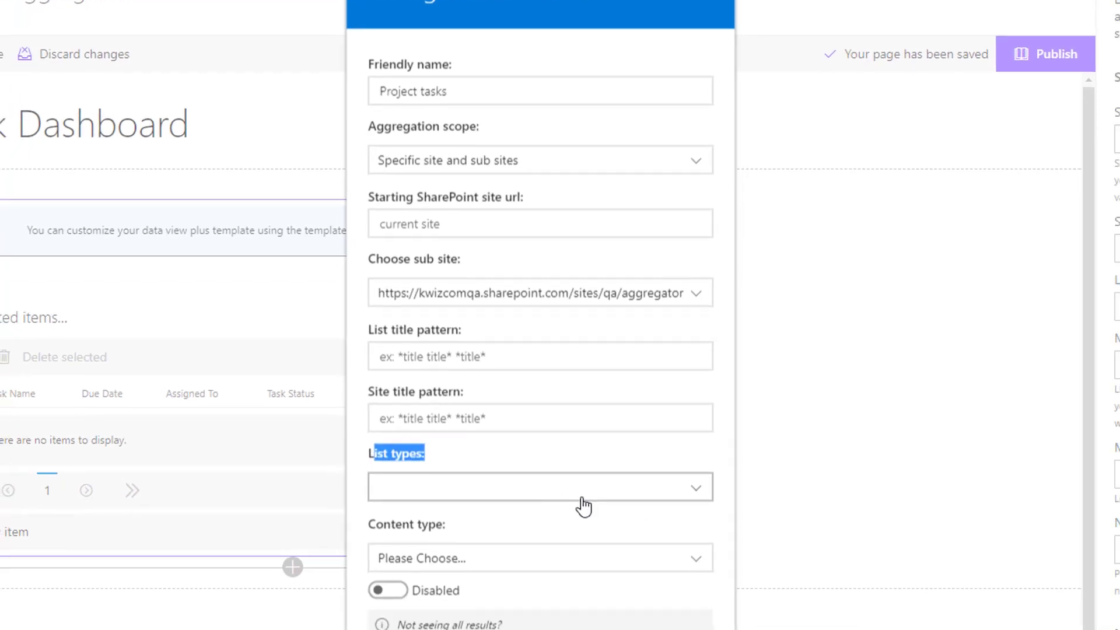
{"action": "left_click", "coordinate": [586, 525]}
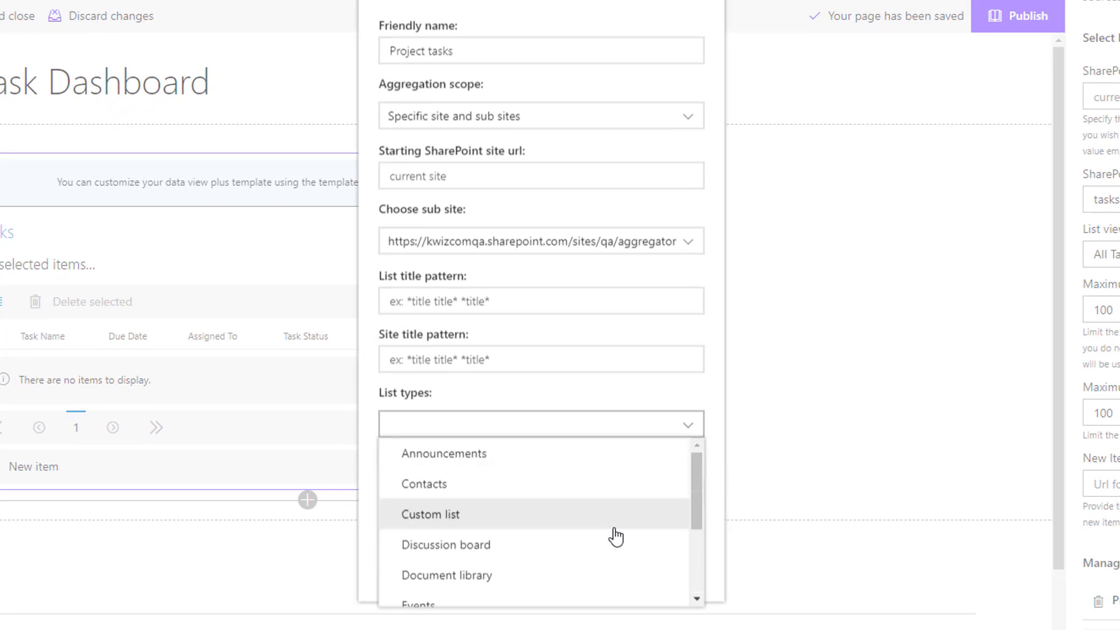
{"action": "scroll", "coordinate": [612, 533], "scroll_direction": "down", "scroll_amount": 3}
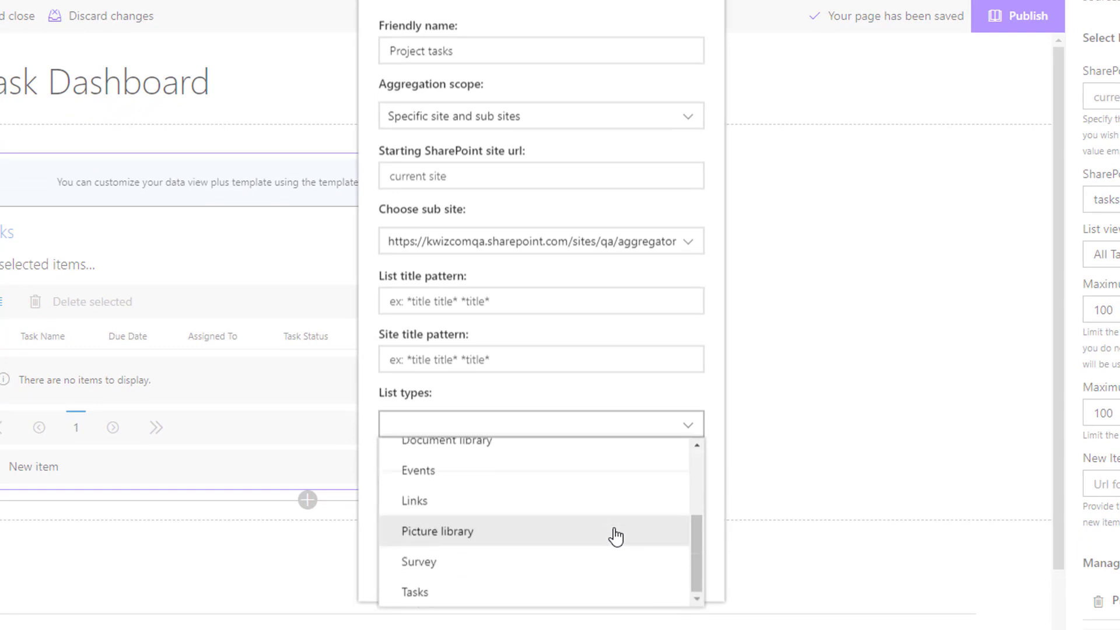
{"action": "left_click", "coordinate": [451, 592]}
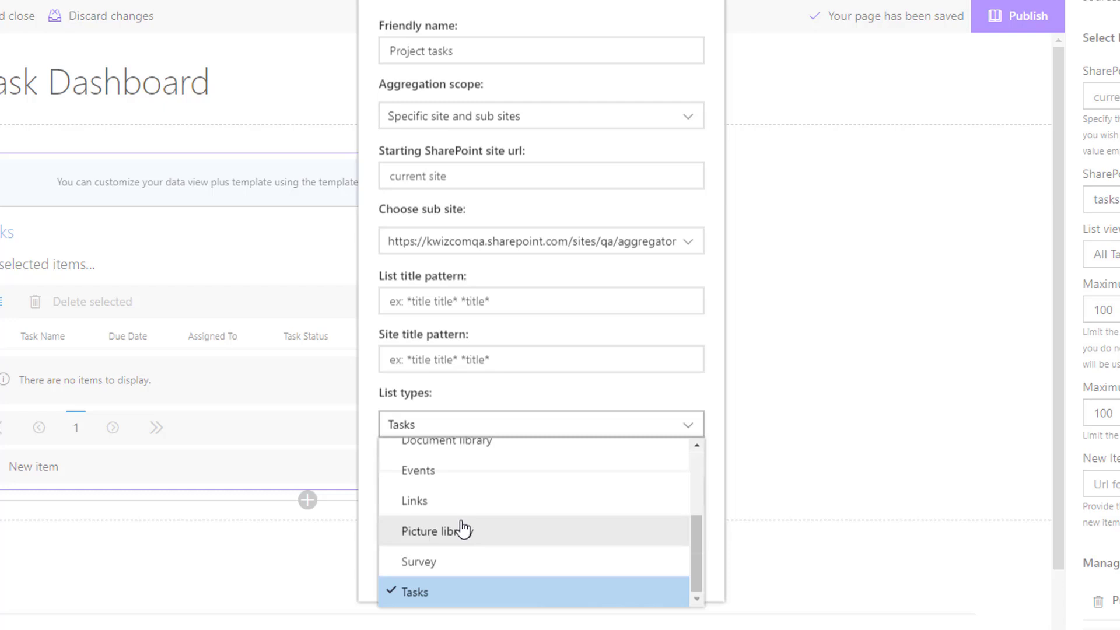
{"action": "left_click", "coordinate": [549, 408]}
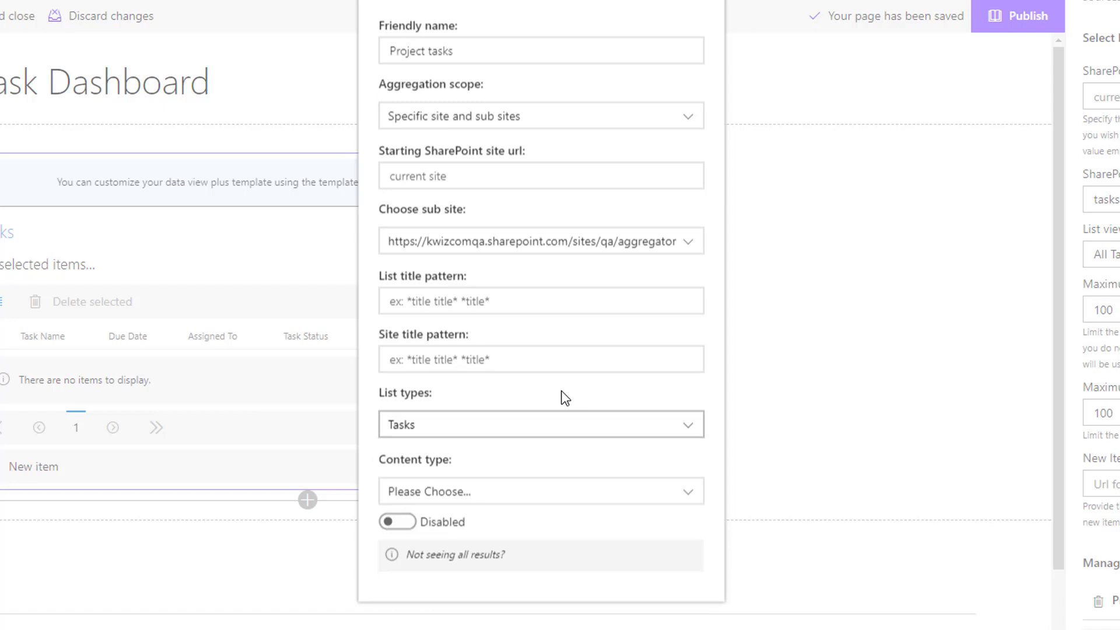
Enable the Project tasks data source, then save the dashboard page and leave edit mode.
{"action": "left_click_drag", "start_coordinate": [463, 470], "coordinate": [382, 463]}
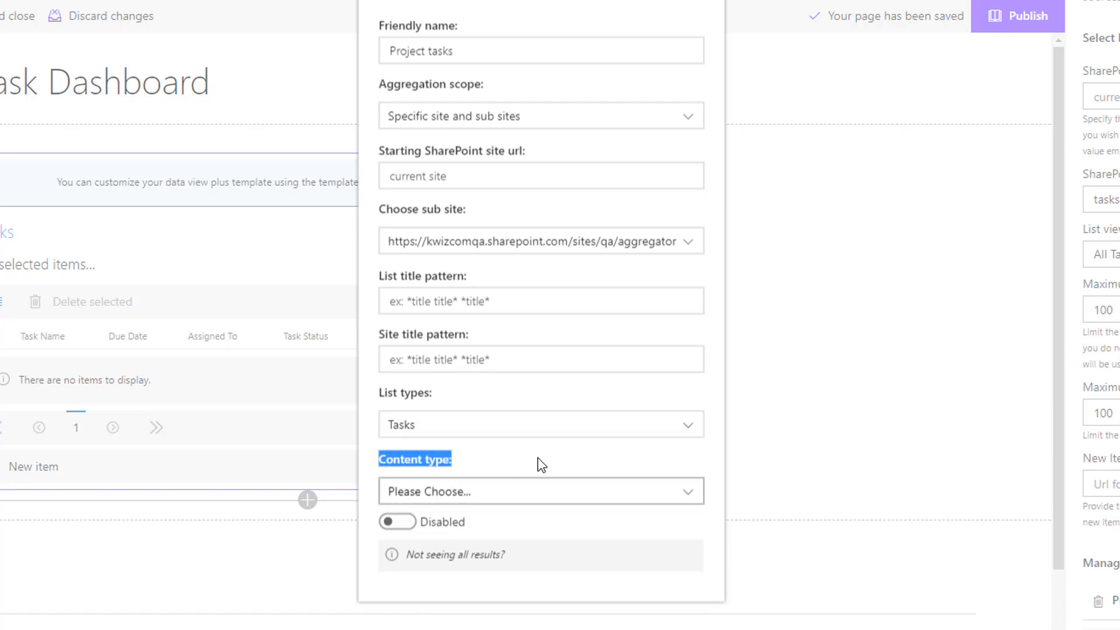
{"action": "left_click", "coordinate": [406, 527]}
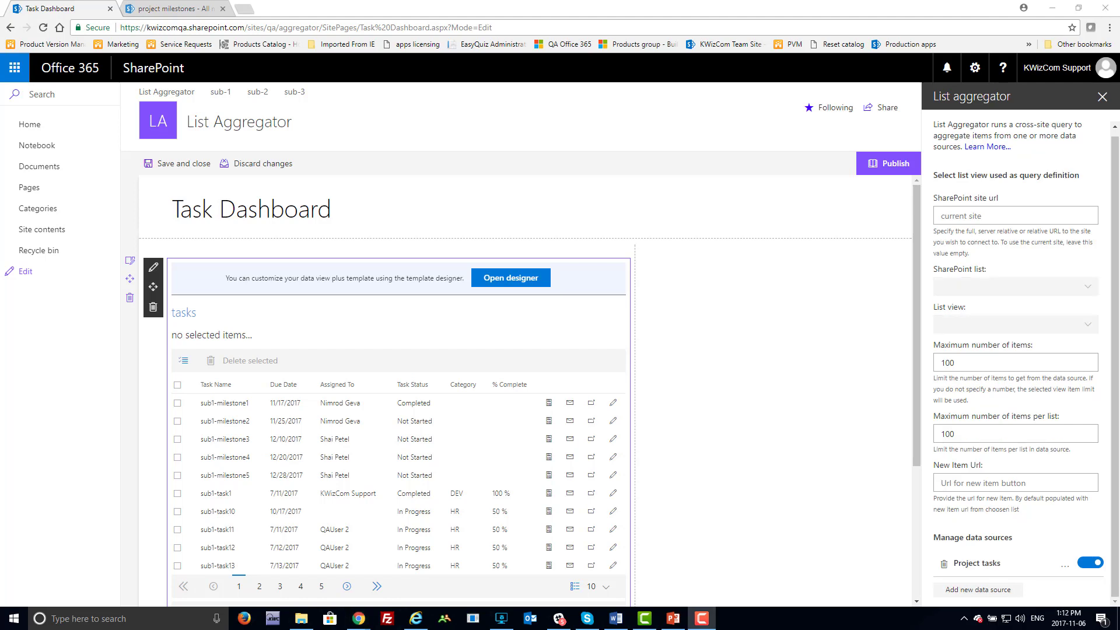
{"action": "left_click", "coordinate": [1101, 98]}
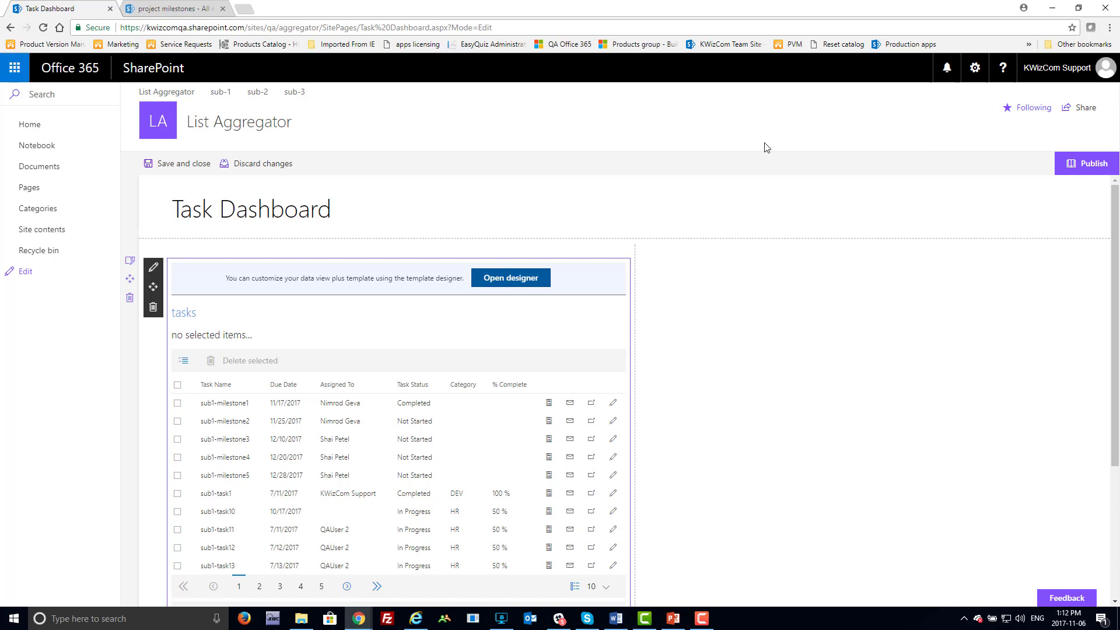
{"action": "left_click", "coordinate": [181, 167]}
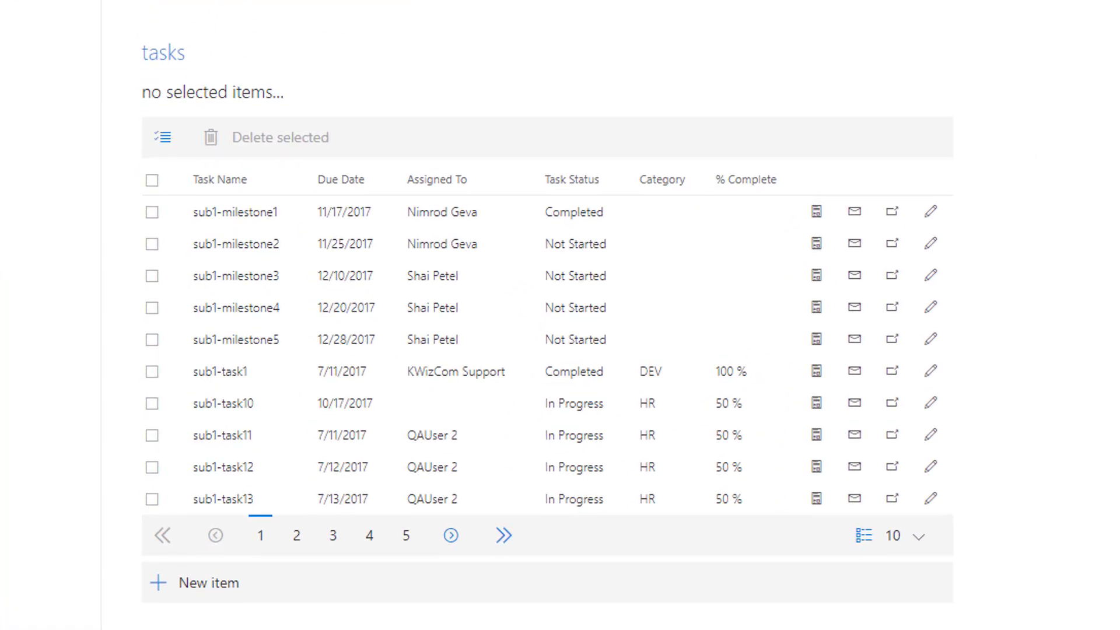
Select the sub1-milestone1, sub1-milestone2 and sub1-milestone4 items in the aggregated tasks list.
{"action": "scroll", "coordinate": [547, 327], "scroll_direction": "down", "scroll_amount": 1}
{"action": "scroll", "coordinate": [547, 326], "scroll_direction": "up", "scroll_amount": 1}
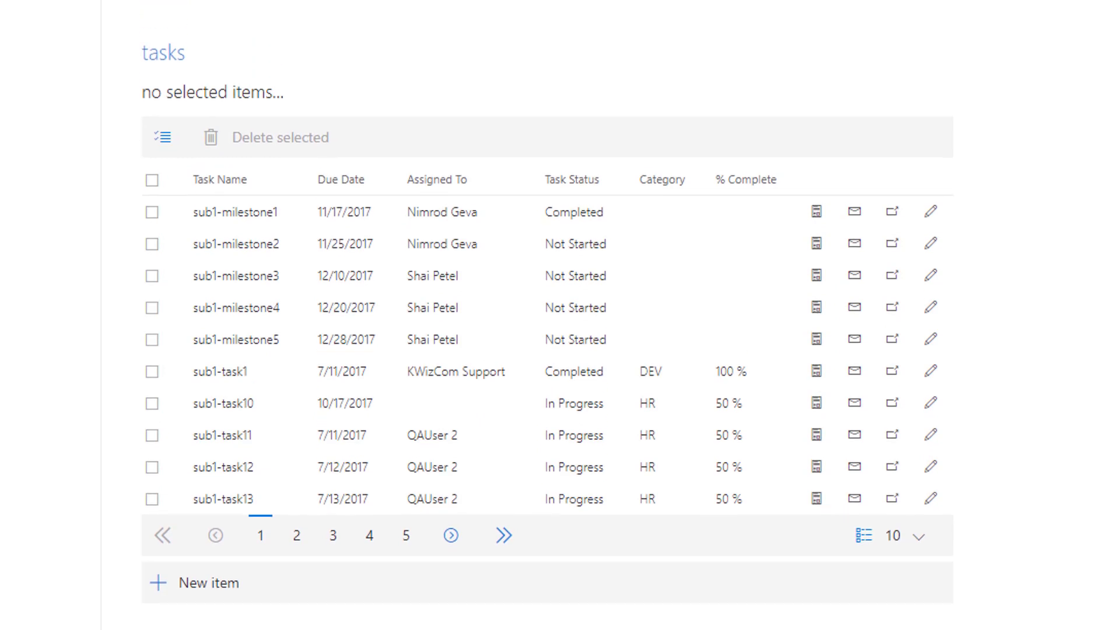
{"action": "left_click", "coordinate": [152, 213]}
{"action": "left_click", "coordinate": [153, 244]}
{"action": "left_click", "coordinate": [152, 307]}
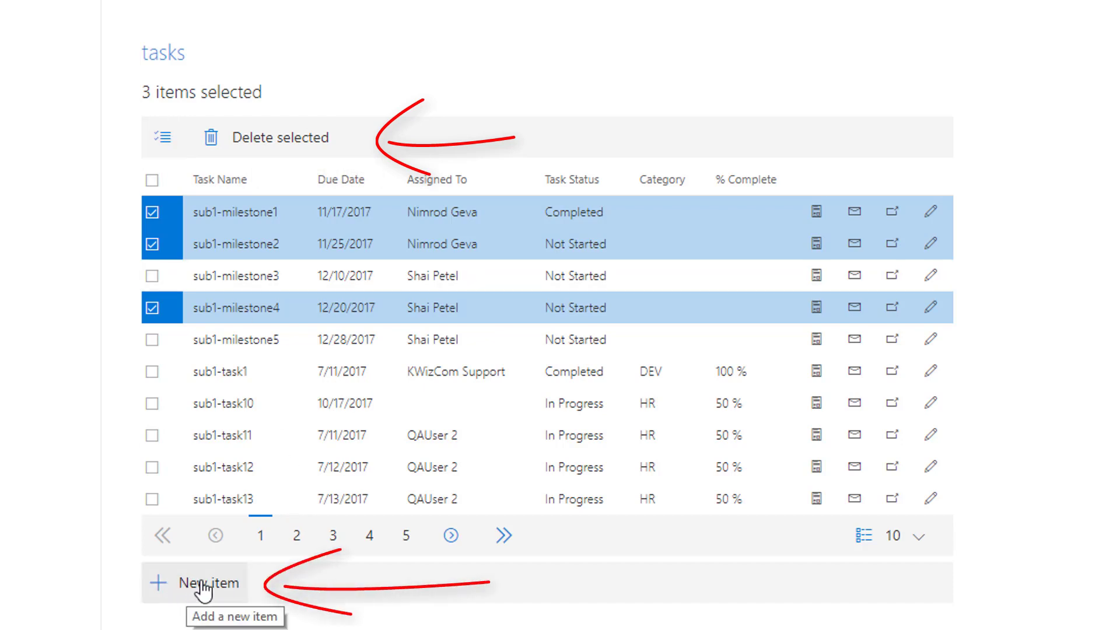
Browse pages 2 and 3 of the aggregated tasks and sort the list by Due Date and by Assigned To.
{"action": "left_click", "coordinate": [296, 539]}
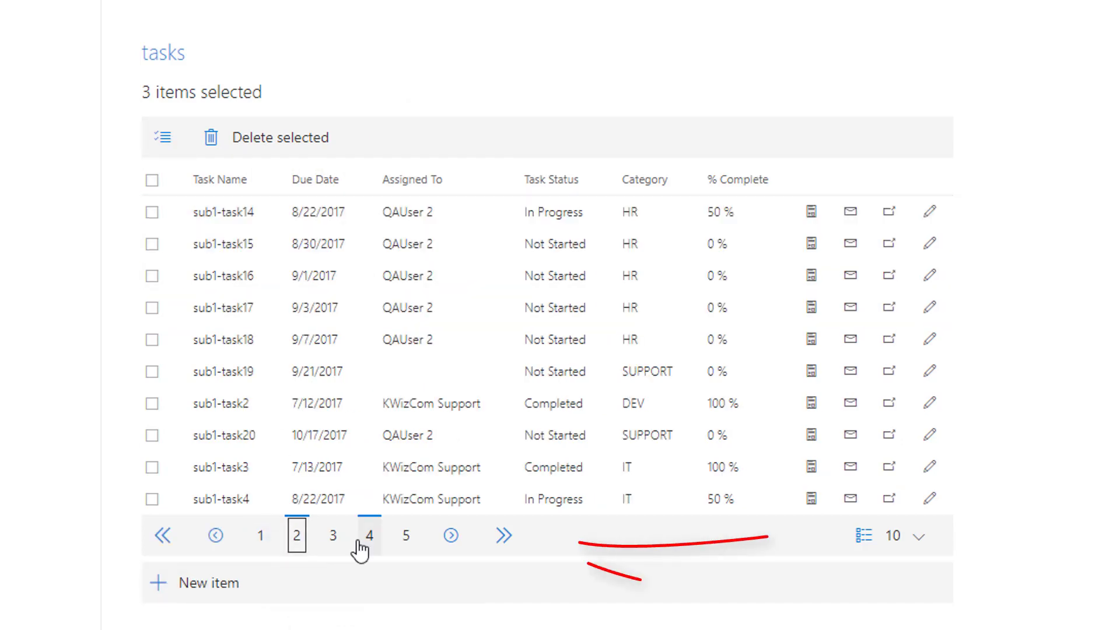
{"action": "left_click", "coordinate": [333, 539]}
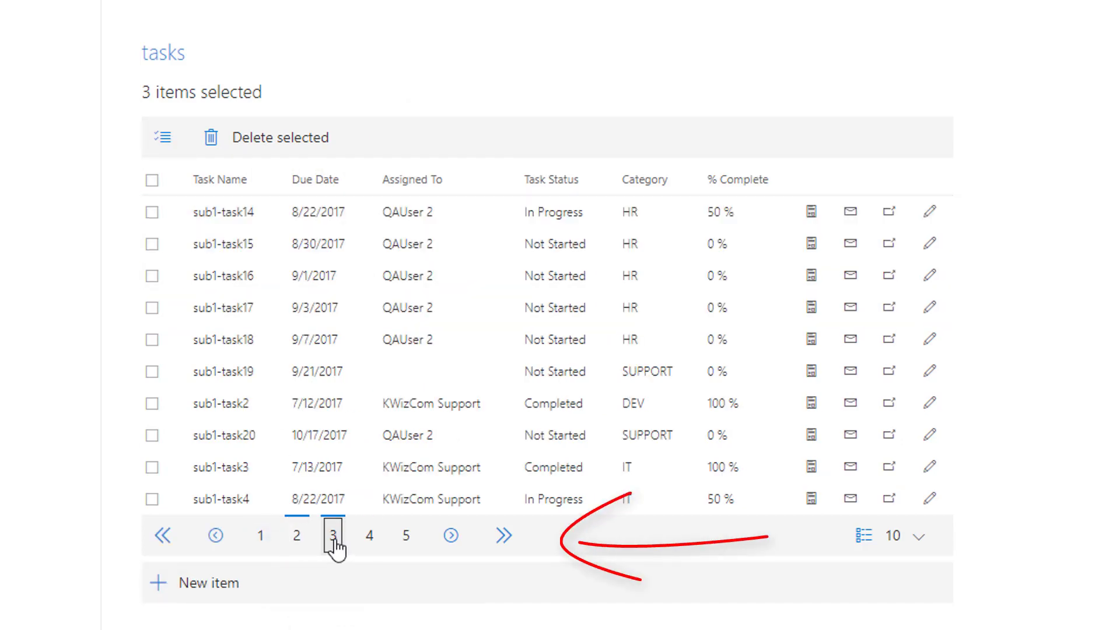
{"action": "left_click", "coordinate": [334, 186]}
{"action": "left_click", "coordinate": [334, 186]}
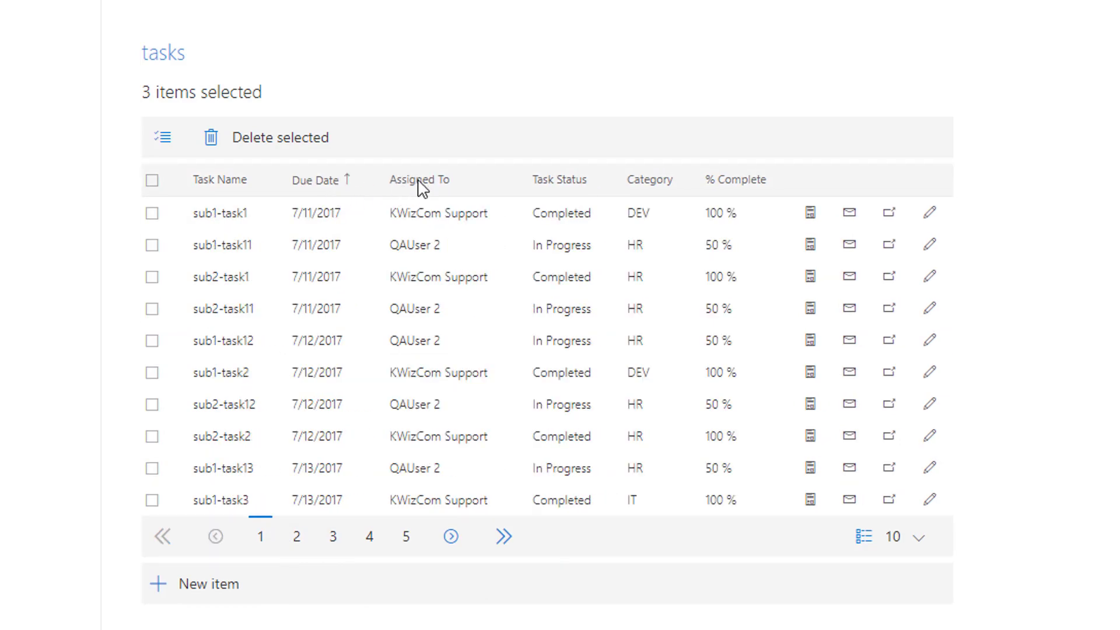
{"action": "left_click", "coordinate": [419, 180]}
{"action": "left_click", "coordinate": [419, 181]}
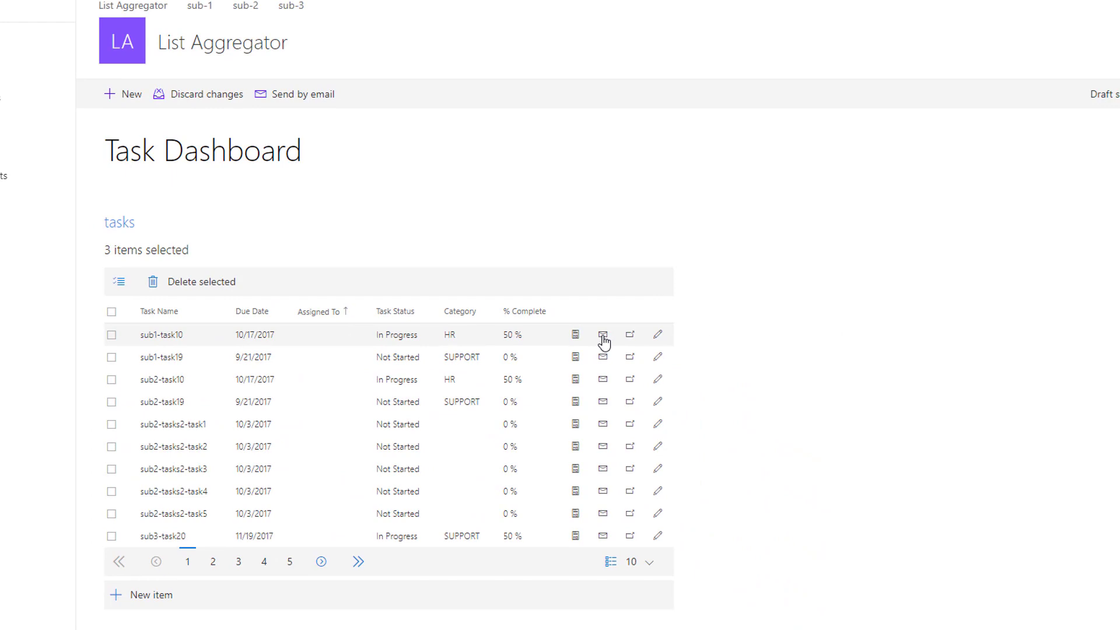
Open an email message for sub1-task10, review the task details in its body, and close it without saving.
{"action": "left_click", "coordinate": [603, 337]}
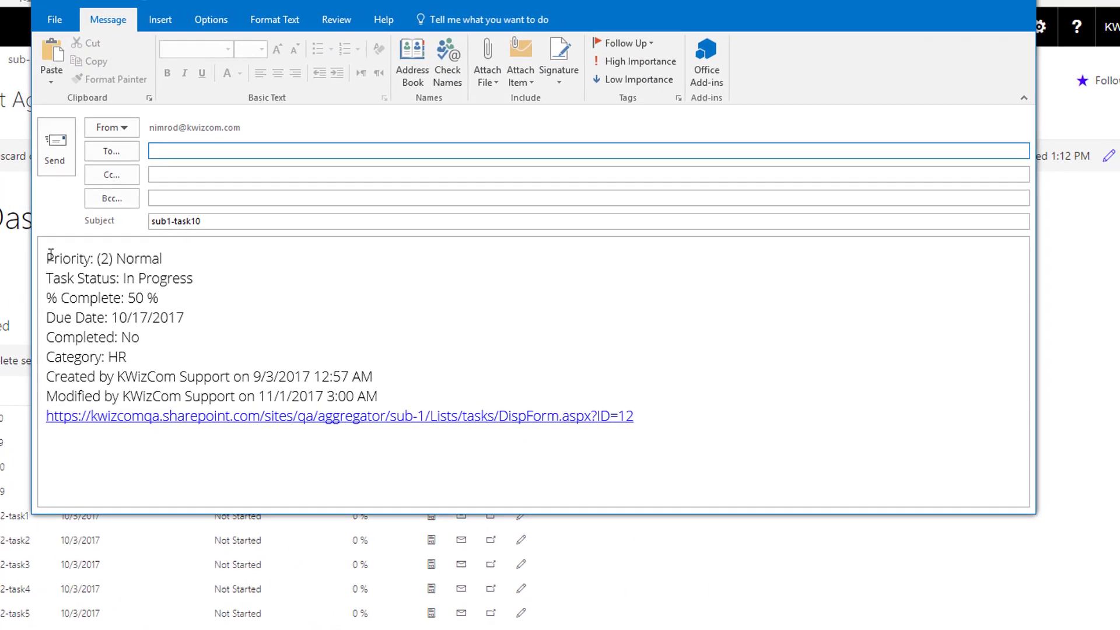
{"action": "left_click_drag", "start_coordinate": [50, 255], "coordinate": [157, 368]}
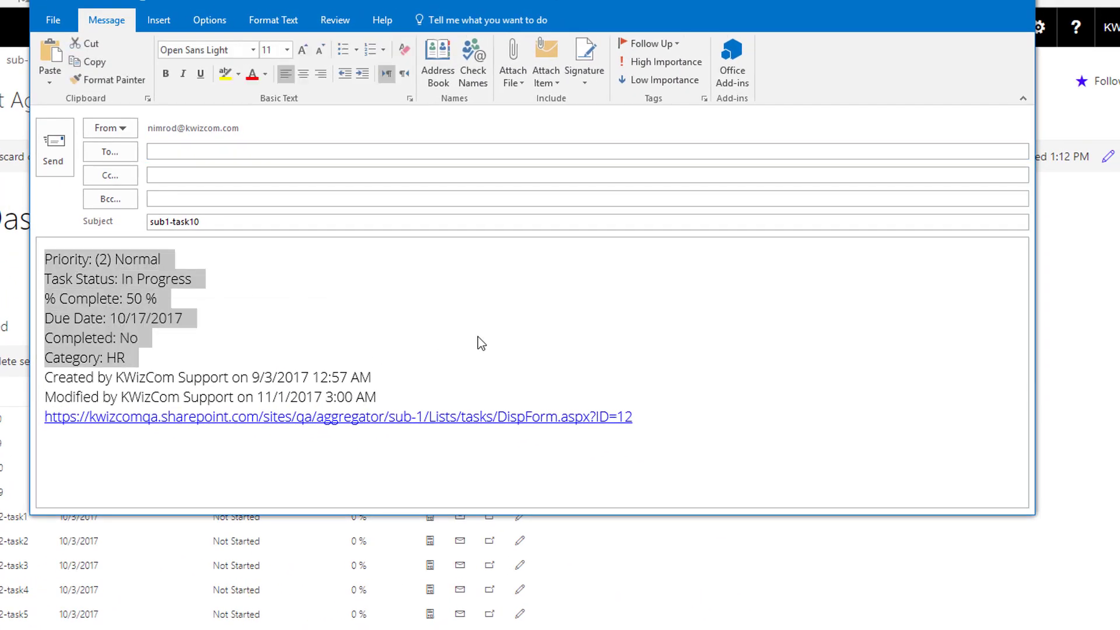
{"action": "left_click", "coordinate": [1014, 3]}
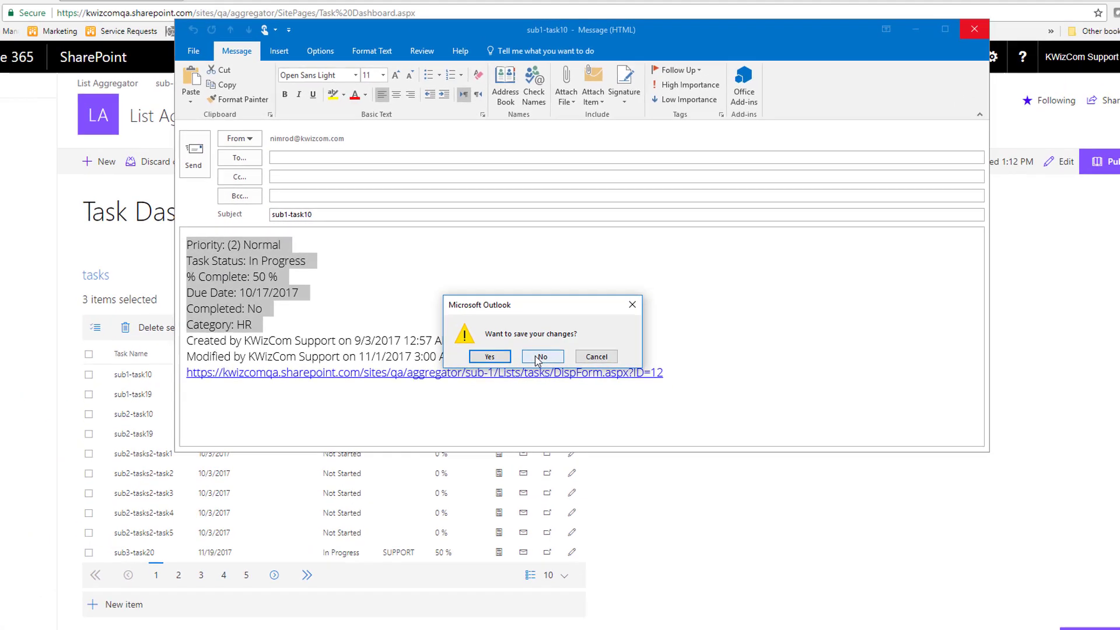
{"action": "left_click", "coordinate": [538, 358]}
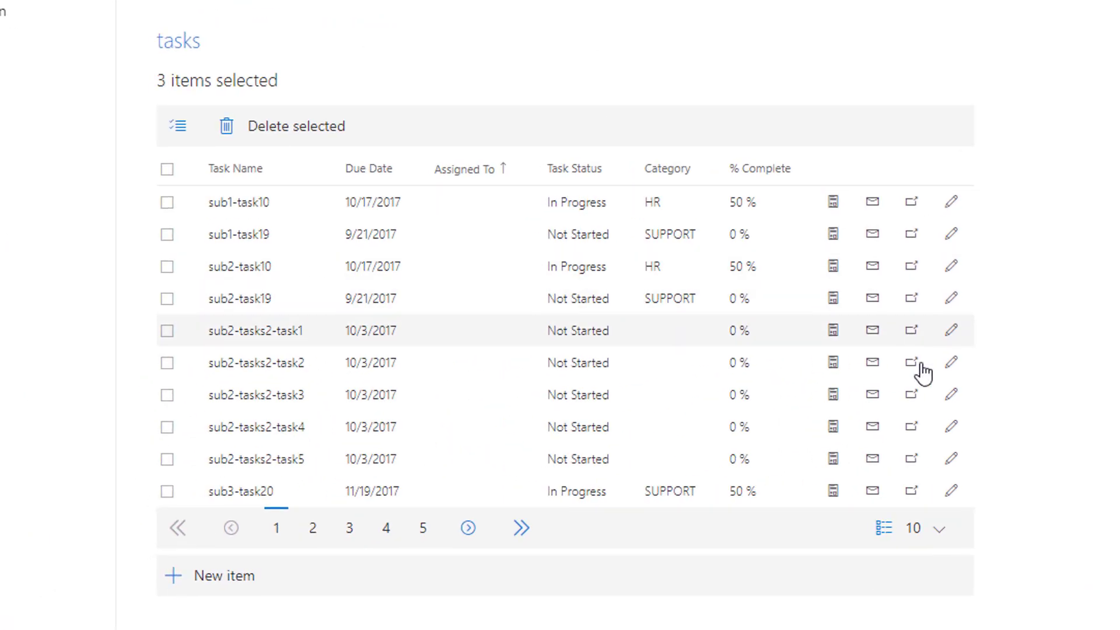
{"action": "scroll", "coordinate": [1094, 318], "scroll_direction": "down", "scroll_amount": 1}
{"action": "scroll", "coordinate": [1099, 321], "scroll_direction": "up", "scroll_amount": 1}
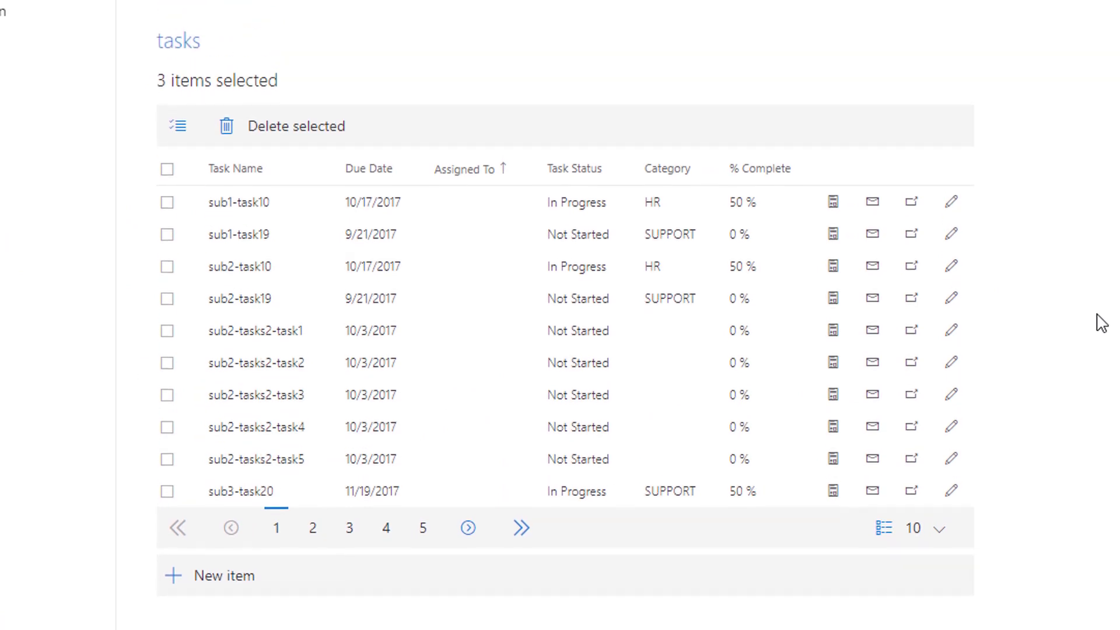